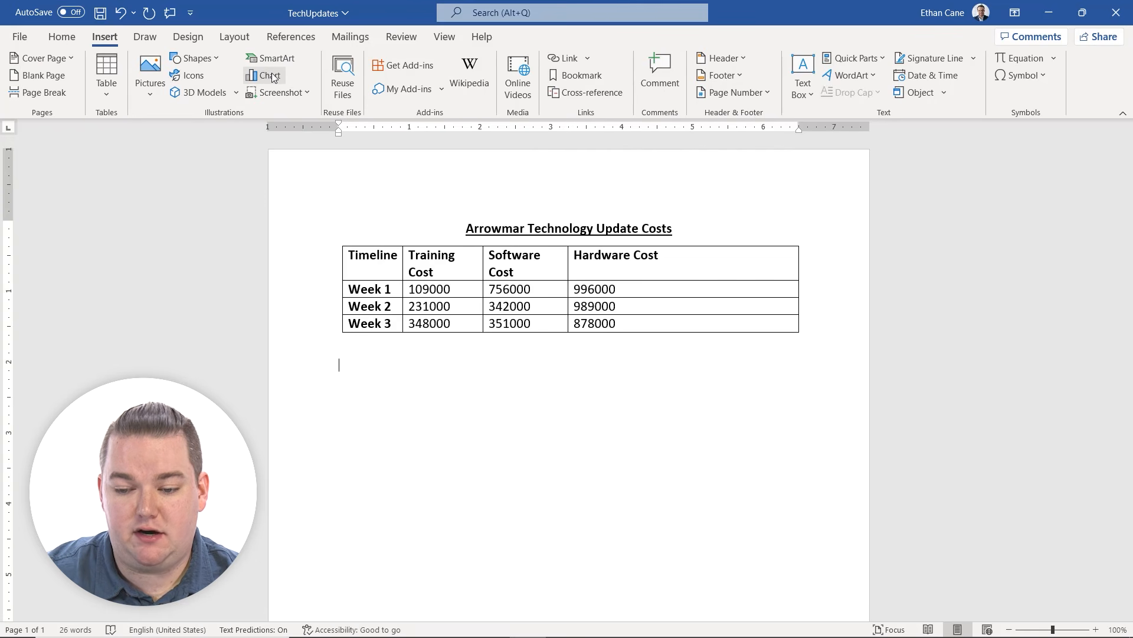
# - Insert a Clustered Column chart below the cost table and move its data sheet clear of the table
pyautogui.click(274, 77)
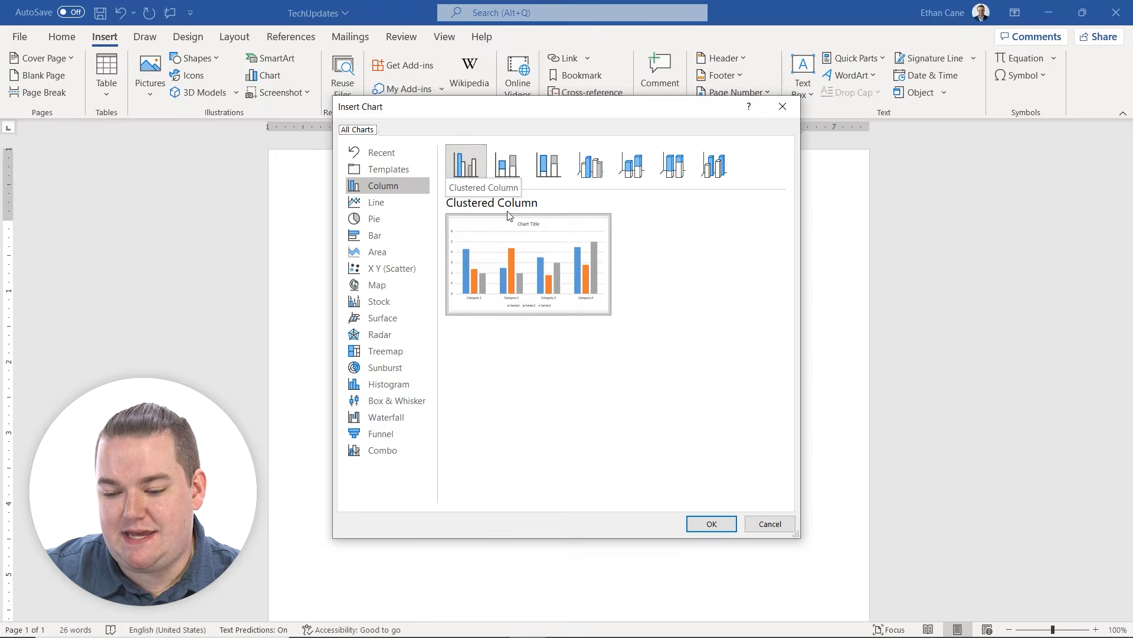
pyautogui.click(720, 524)
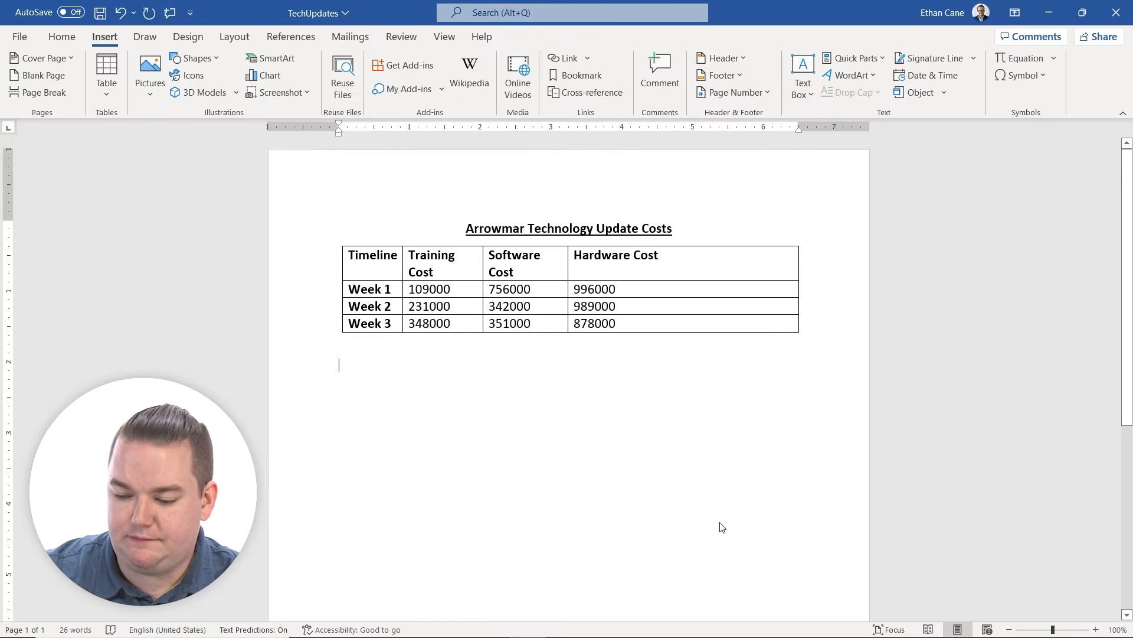
pyautogui.moveTo(682, 214); pyautogui.dragTo(973, 332)
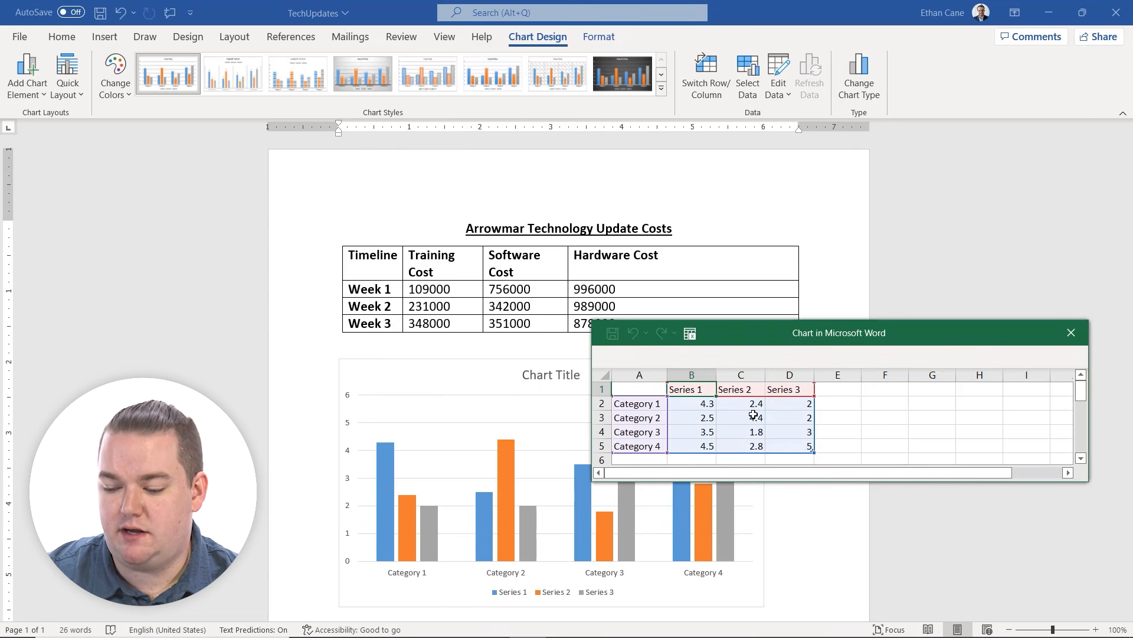
pyautogui.moveTo(909, 344); pyautogui.dragTo(930, 387)
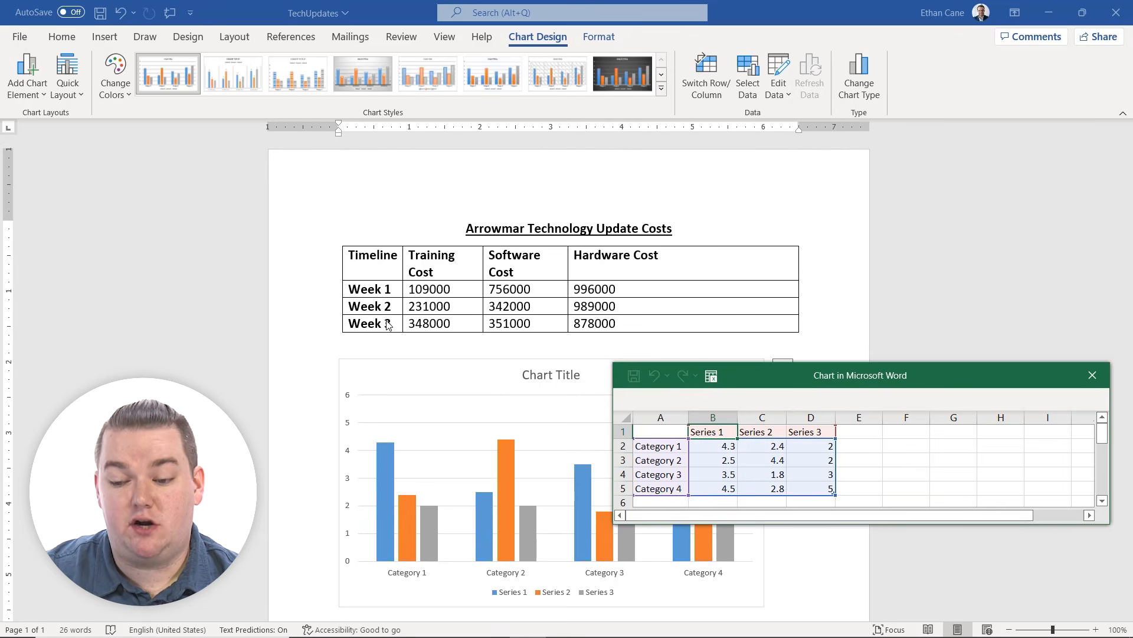
# - Copy the whole Arrowmar cost table into the chart's data sheet, starting at cell A1
pyautogui.click(359, 274)
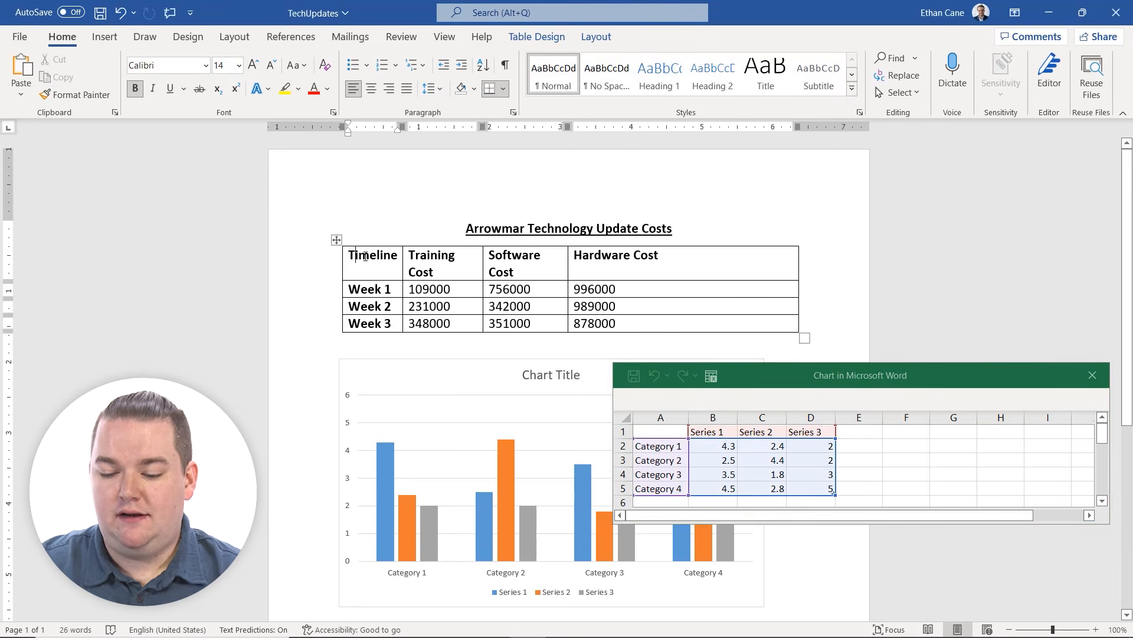
pyautogui.click(336, 241)
pyautogui.hotkey('ctrl', 'c')
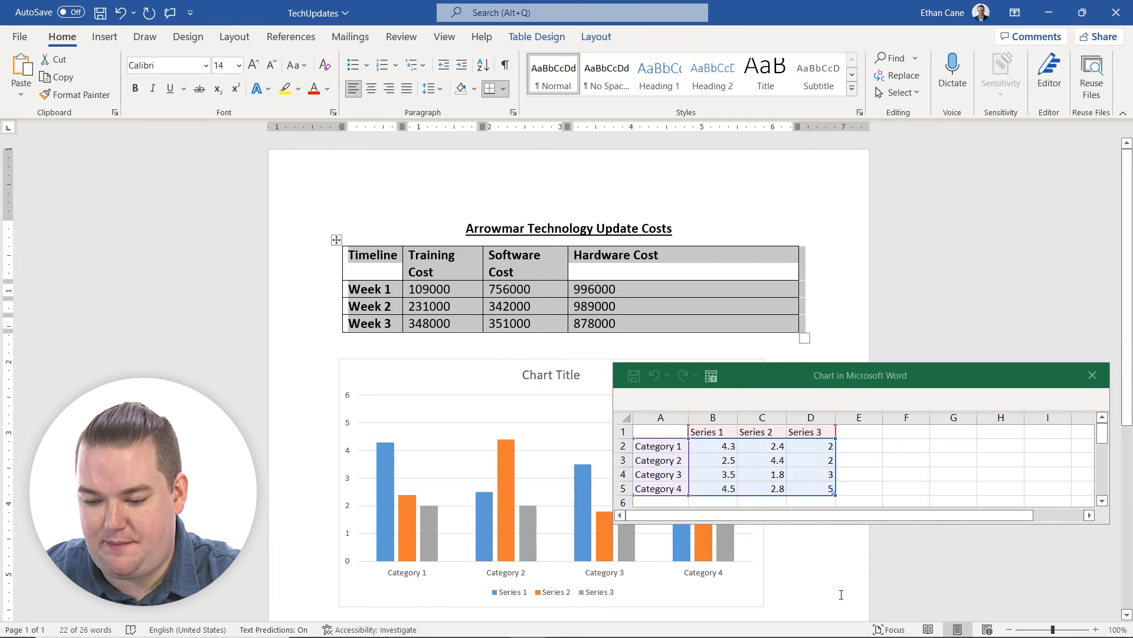
pyautogui.click(660, 435)
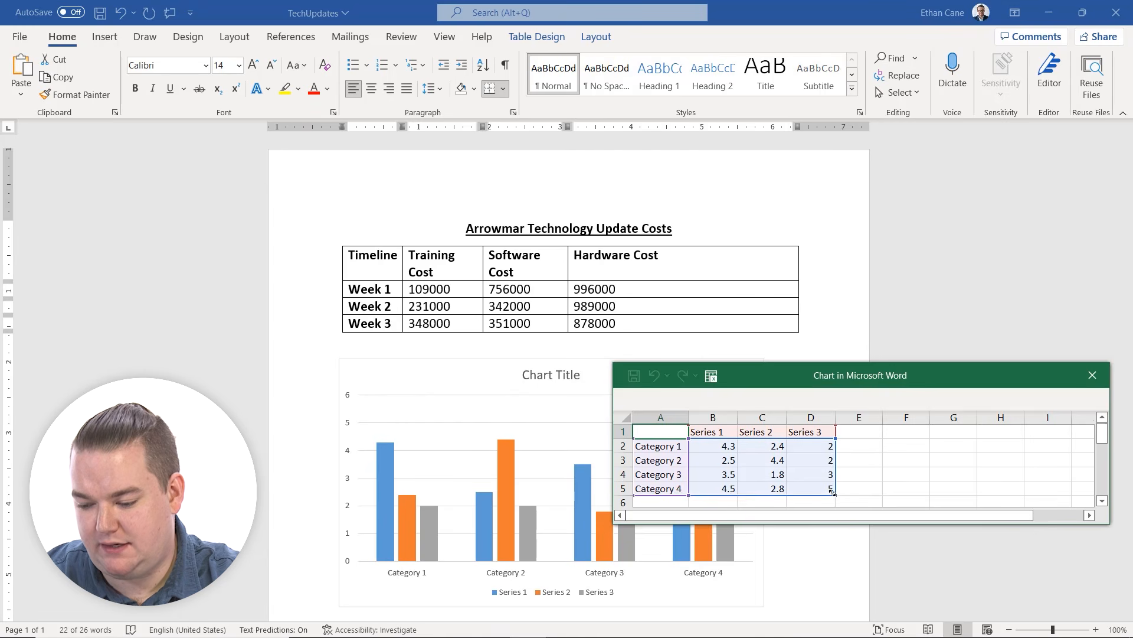
pyautogui.hotkey('ctrl', 'v')
# - Clear the leftover Category 4 row, cells A5 to D5, from the chart's data sheet and close the sheet
pyautogui.scroll(-3, 832, 463)
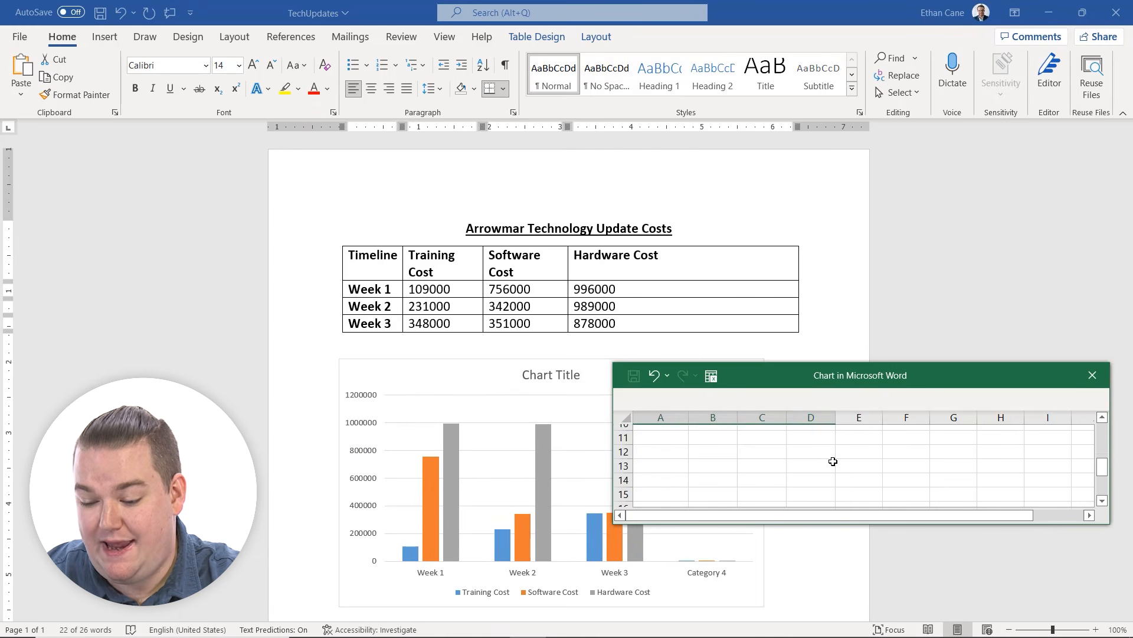
pyautogui.scroll(2, 832, 468)
pyautogui.click(816, 440)
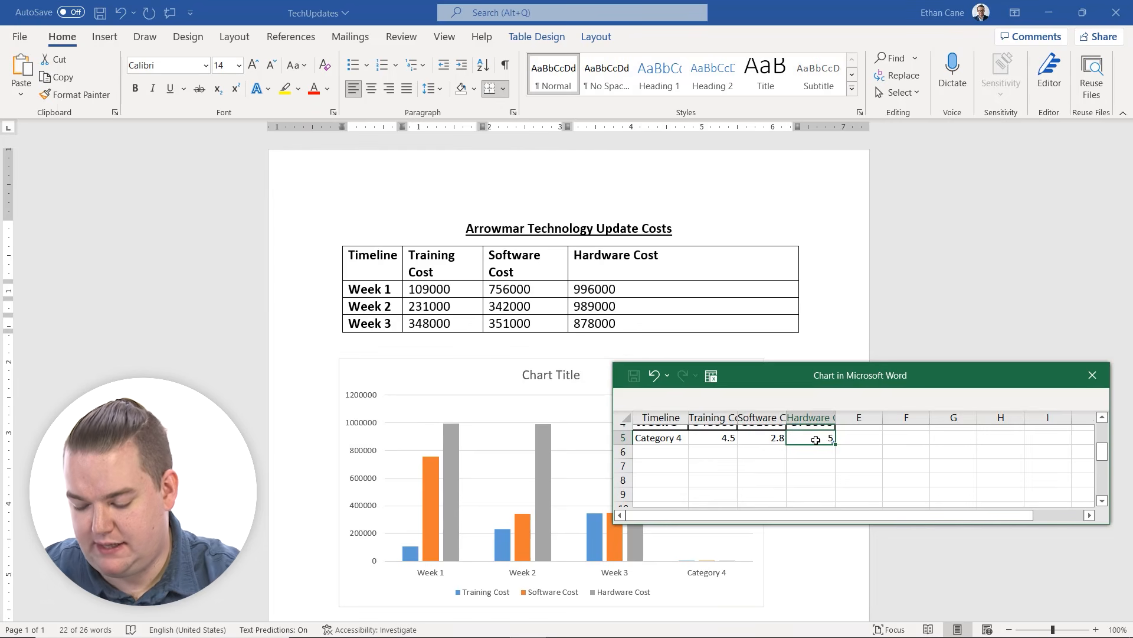
pyautogui.hotkey('shift', 'Left')
pyautogui.hotkey('shift', 'Left')
pyautogui.hotkey('shift', 'Left')
pyautogui.press('Delete')
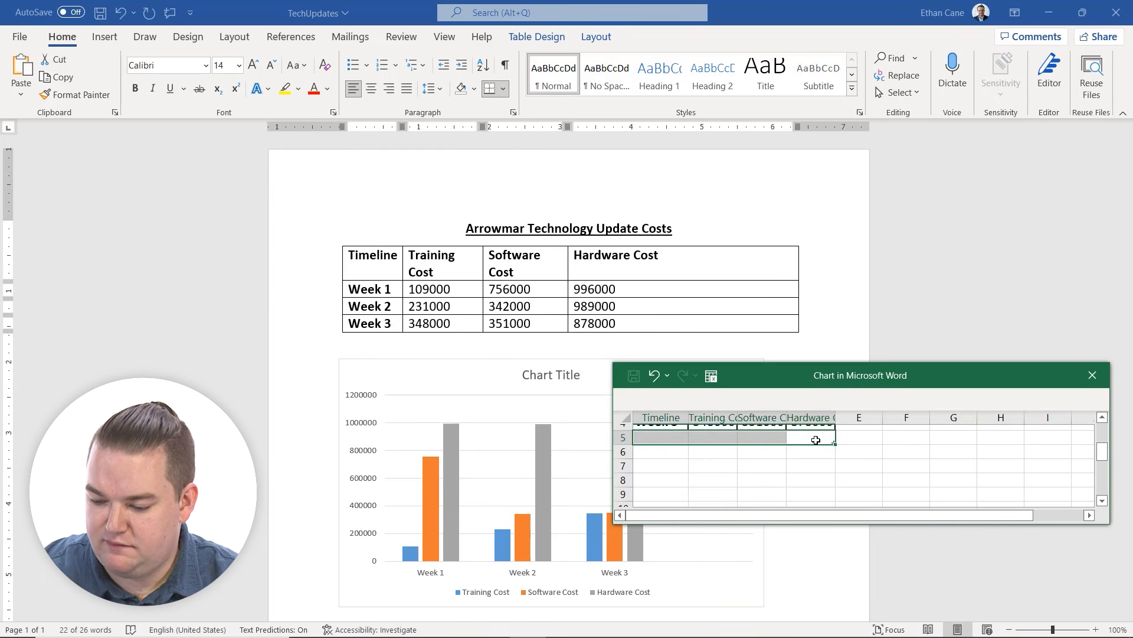
pyautogui.scroll(1, 956, 466)
pyautogui.scroll(-1, 879, 466)
pyautogui.click(865, 464)
pyautogui.moveTo(894, 373); pyautogui.dragTo(934, 285)
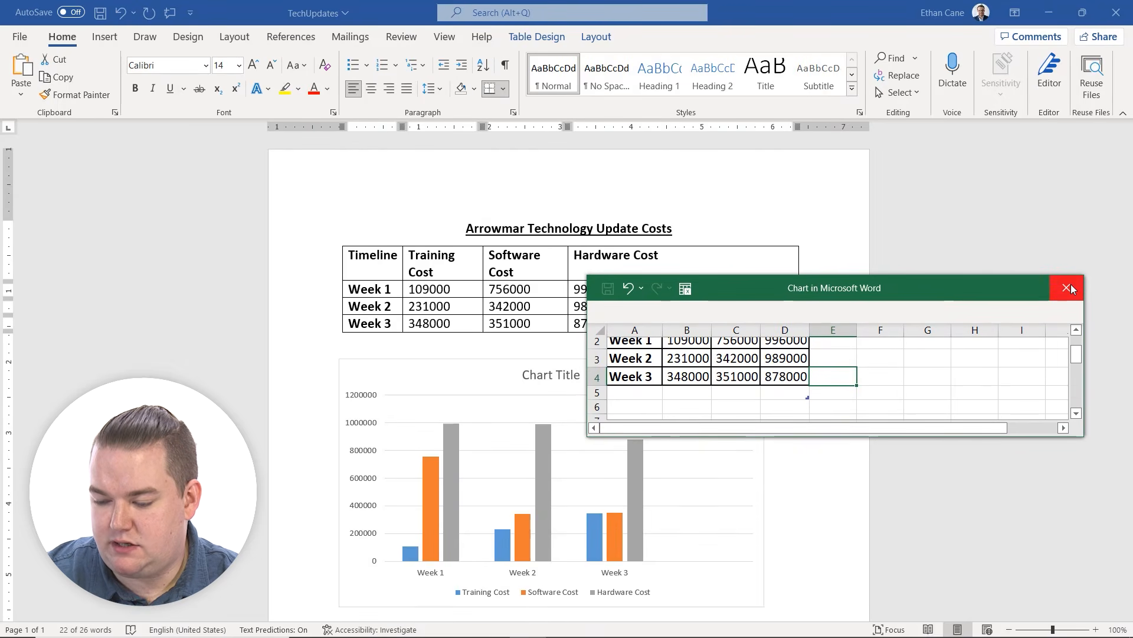
pyautogui.click(1068, 288)
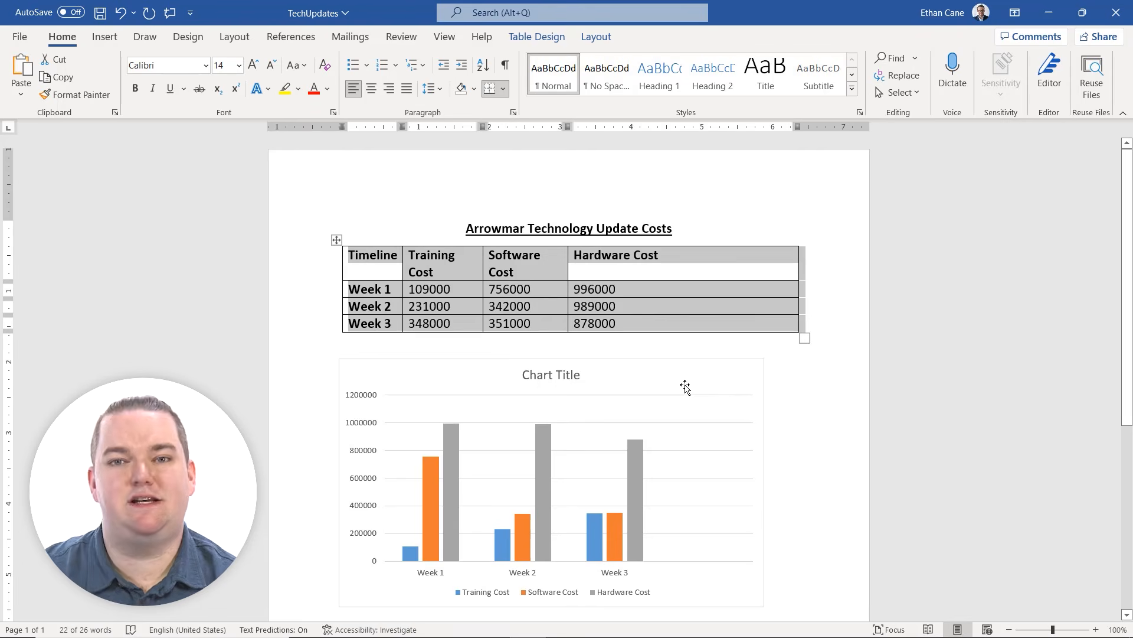
# - Replace the chart's placeholder title with "Update Costs"
pyautogui.scroll(-1, 555, 300)
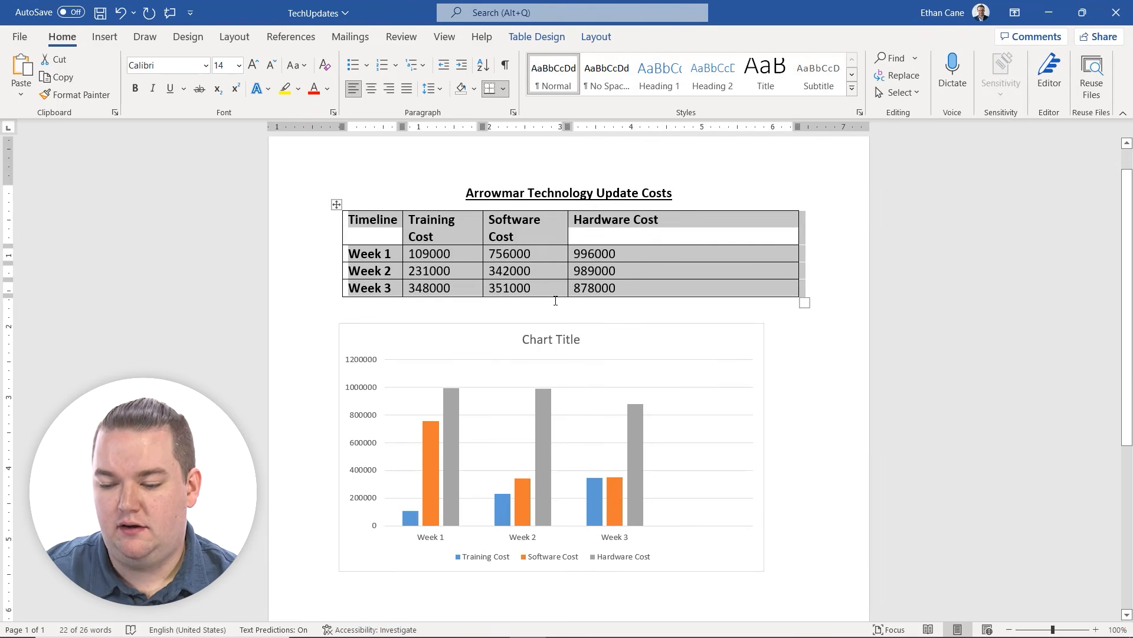
pyautogui.click(584, 332)
pyautogui.click(577, 339)
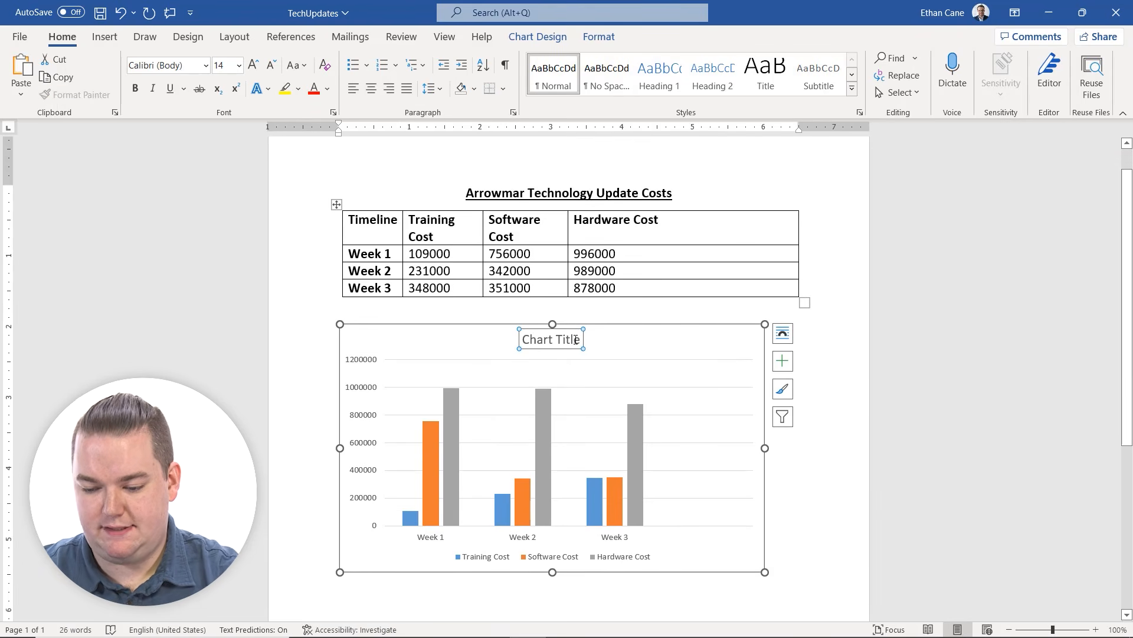
pyautogui.tripleClick(552, 339)
pyautogui.write('Update')
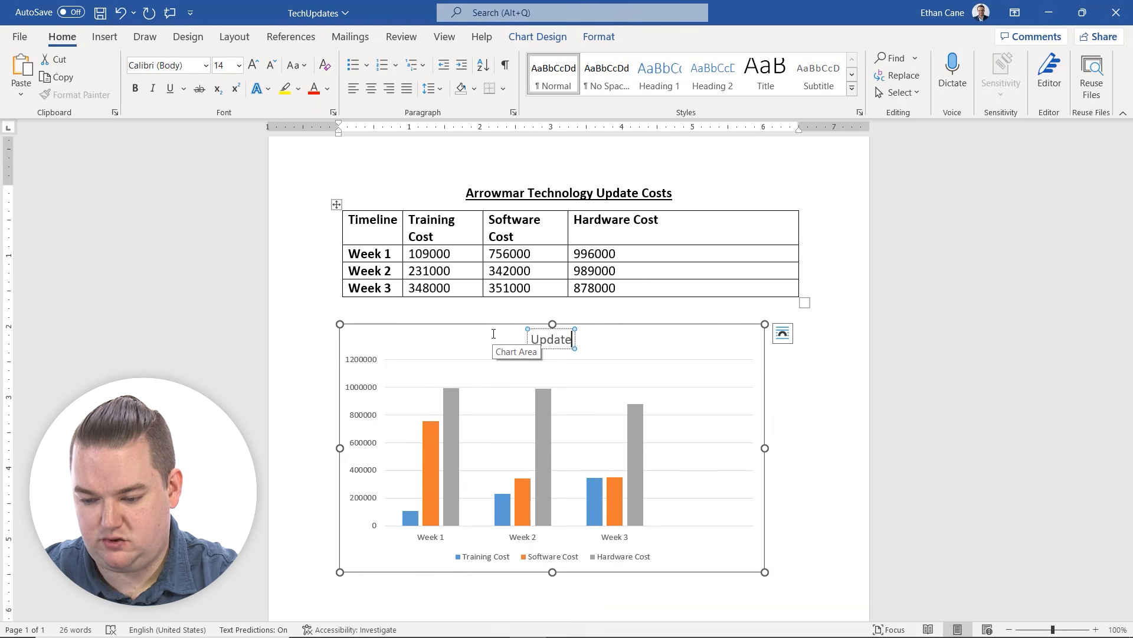
pyautogui.write(' Costs')
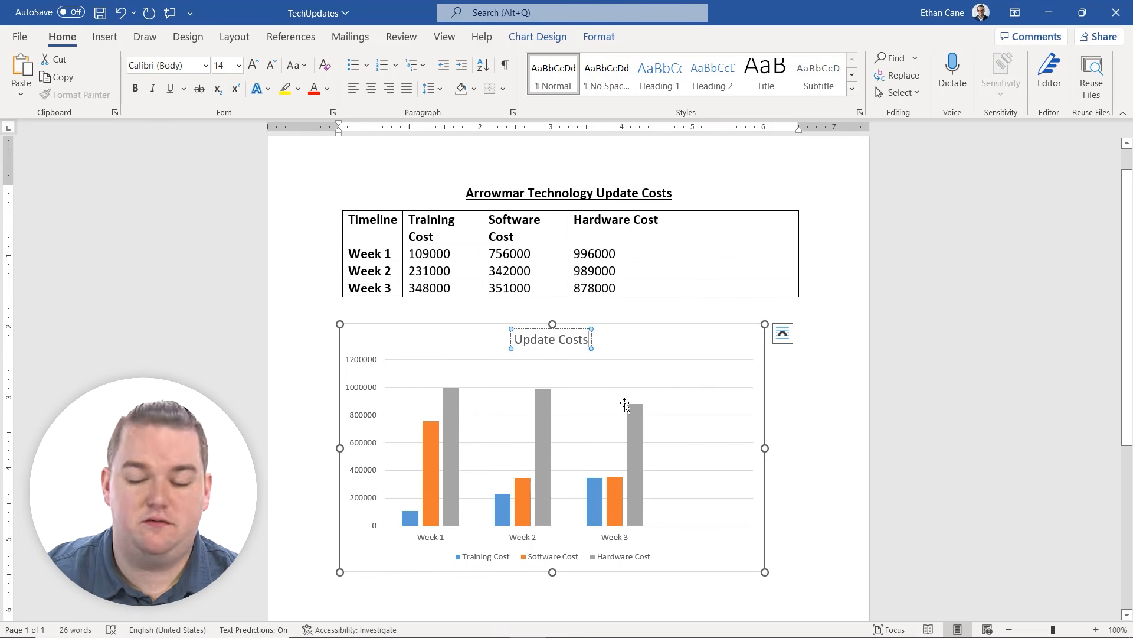
pyautogui.click(664, 351)
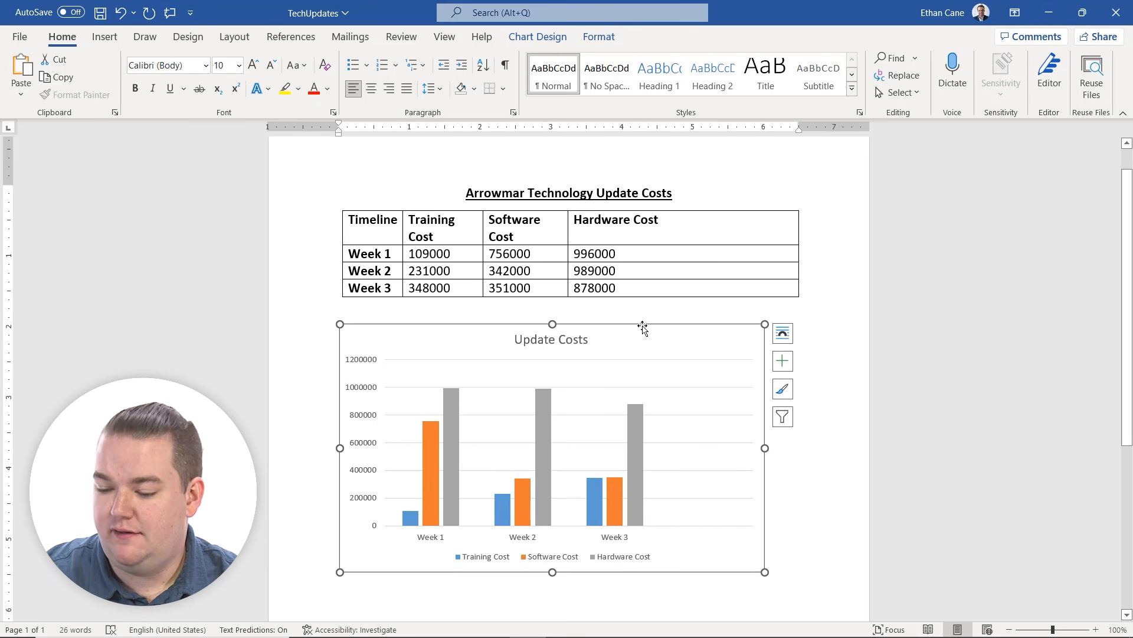
# - Reopen the chart's data sheet for editing, review its rows and close it
pyautogui.click(532, 39)
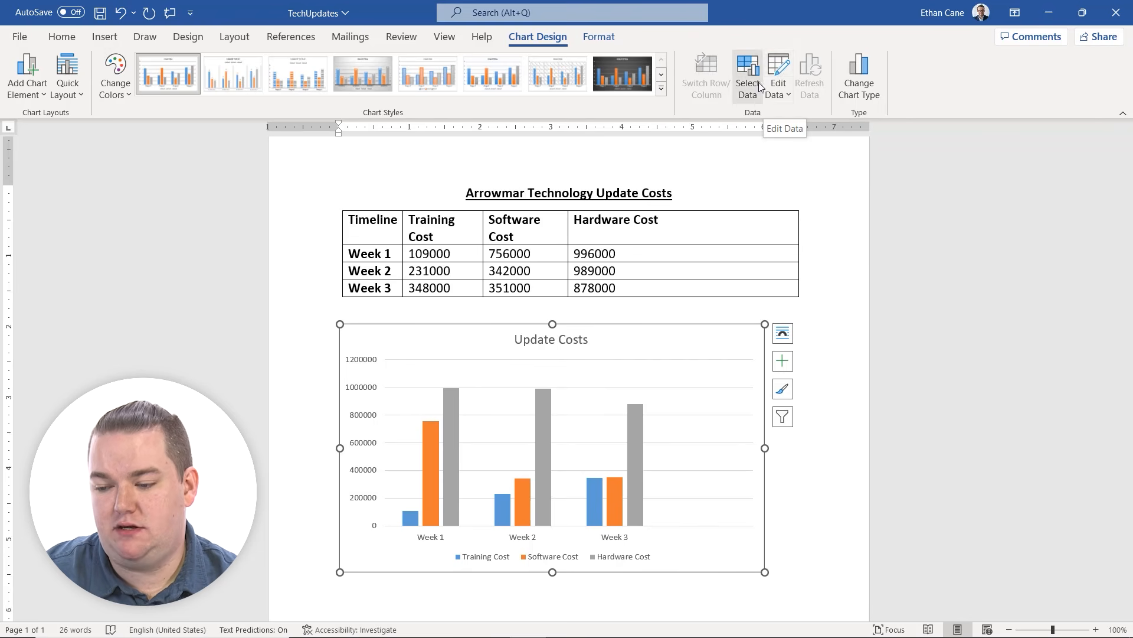
pyautogui.rightClick(714, 392)
pyautogui.click(801, 465)
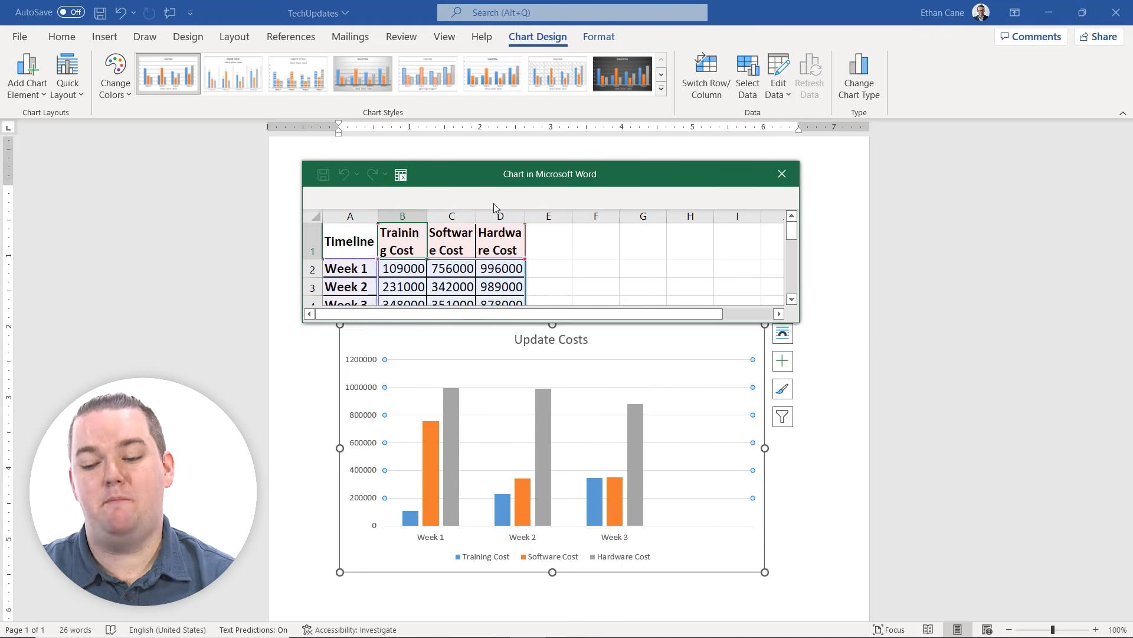
pyautogui.scroll(-3, 519, 248)
pyautogui.scroll(2, 526, 253)
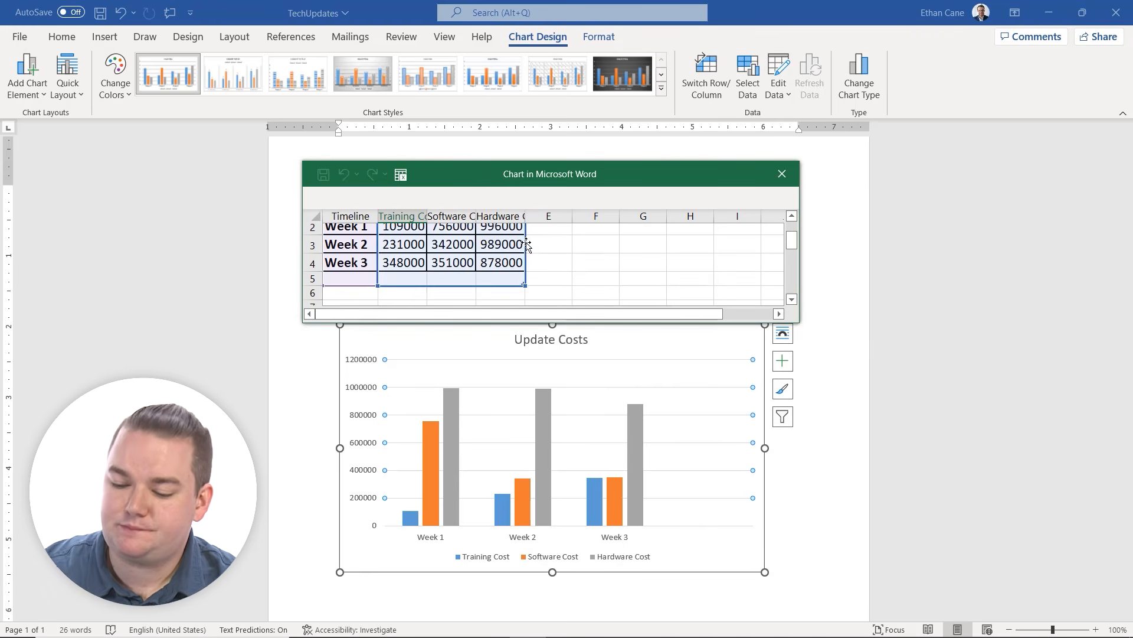
pyautogui.scroll(1, 526, 245)
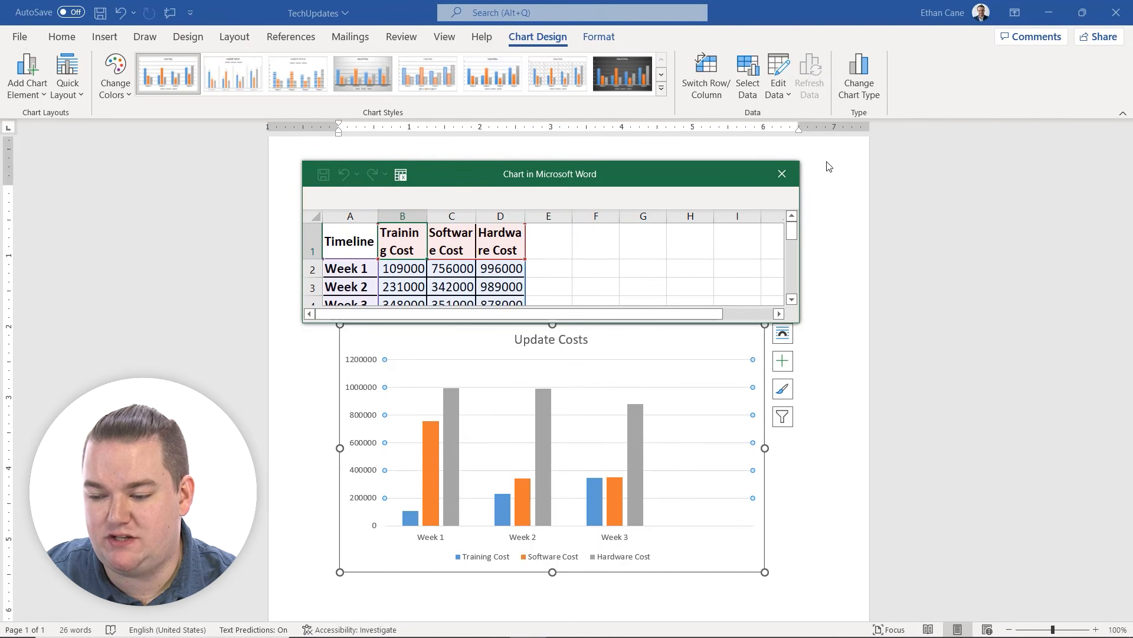
pyautogui.click(776, 176)
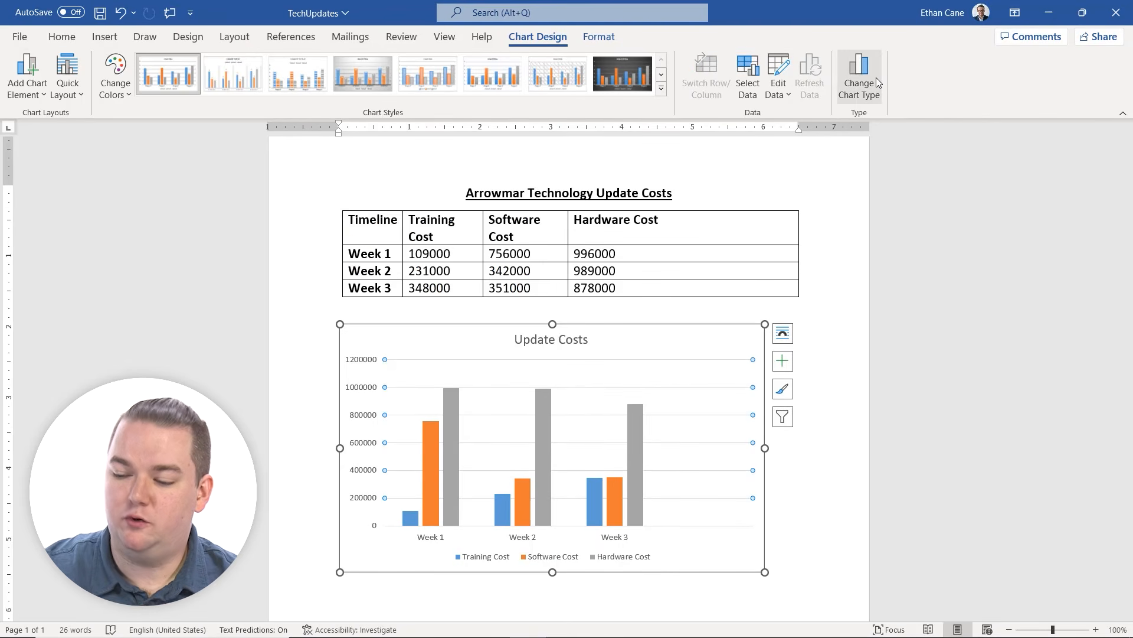
# - Change the Update Costs chart to the basic Pie type
pyautogui.click(876, 77)
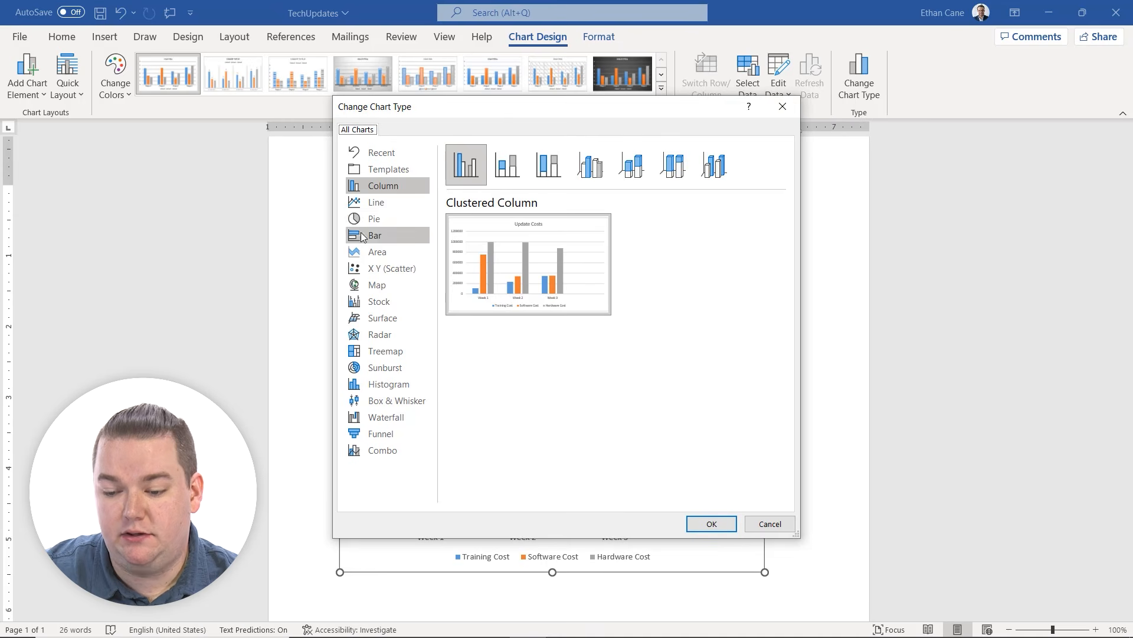
pyautogui.click(382, 221)
pyautogui.moveTo(499, 243)
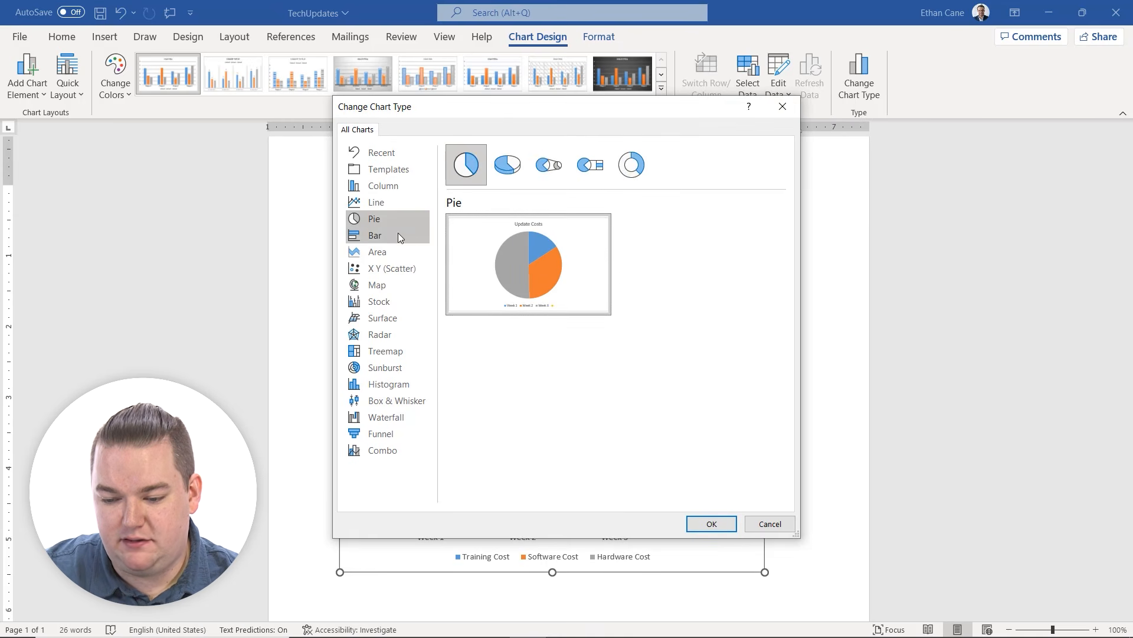
pyautogui.click(712, 524)
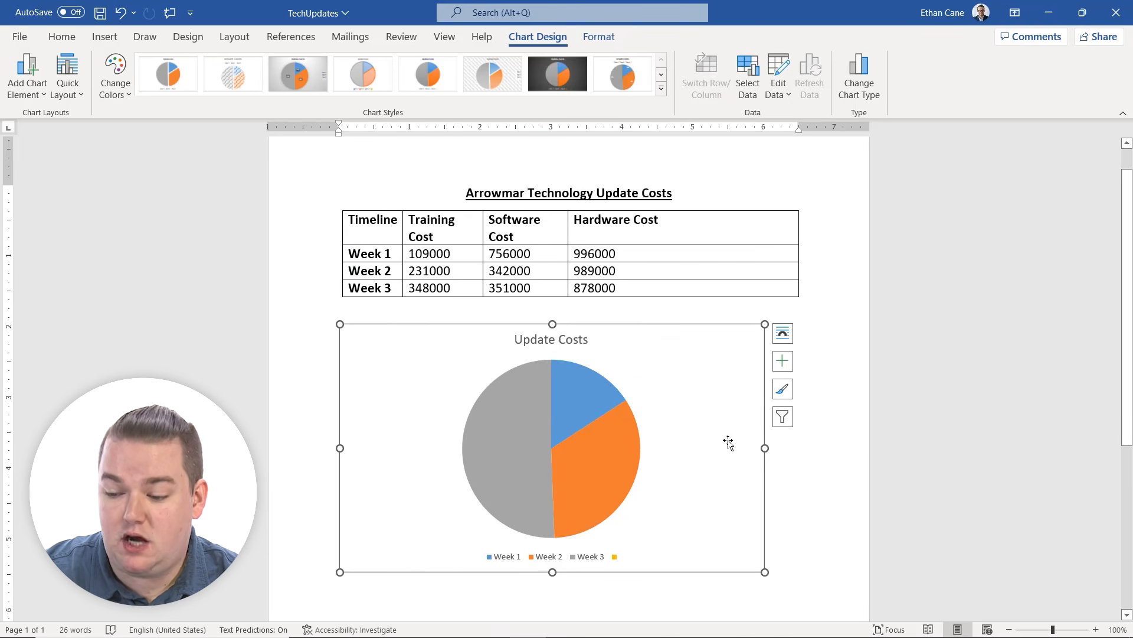
# - Change the Update Costs chart to the Stacked Column type
pyautogui.click(859, 75)
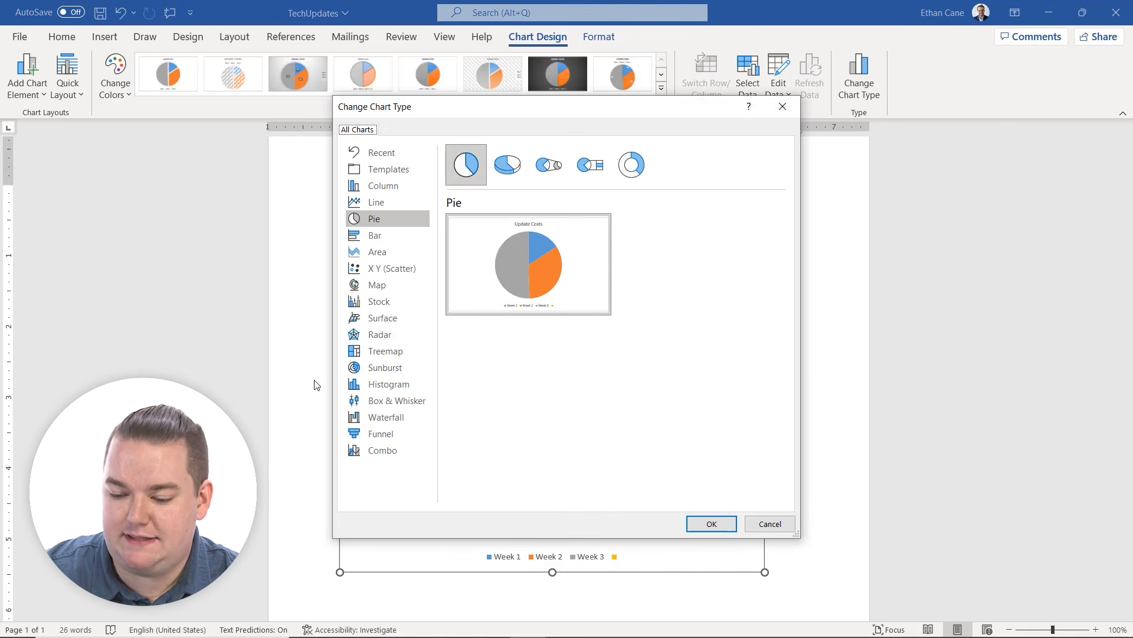
pyautogui.click(388, 185)
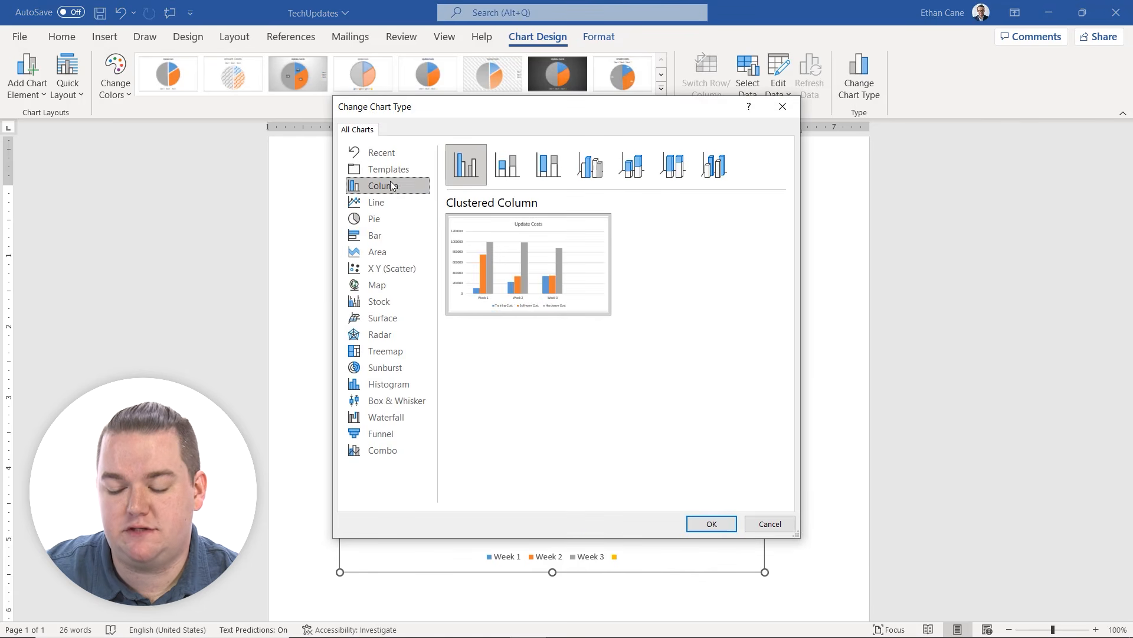
pyautogui.click(507, 164)
pyautogui.moveTo(569, 273)
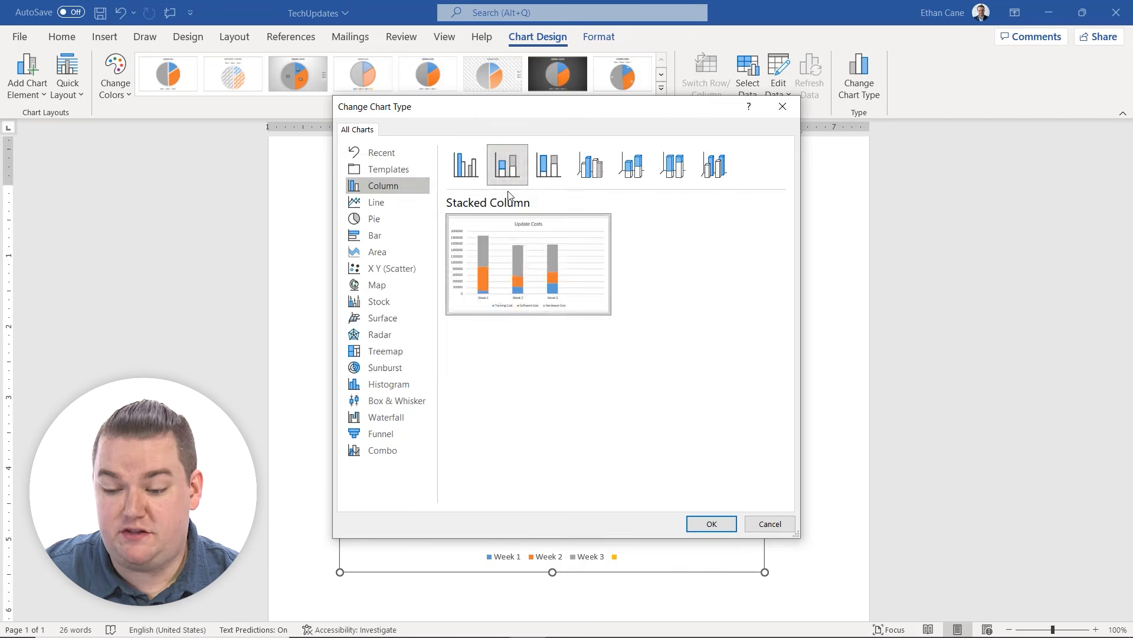
pyautogui.click(700, 520)
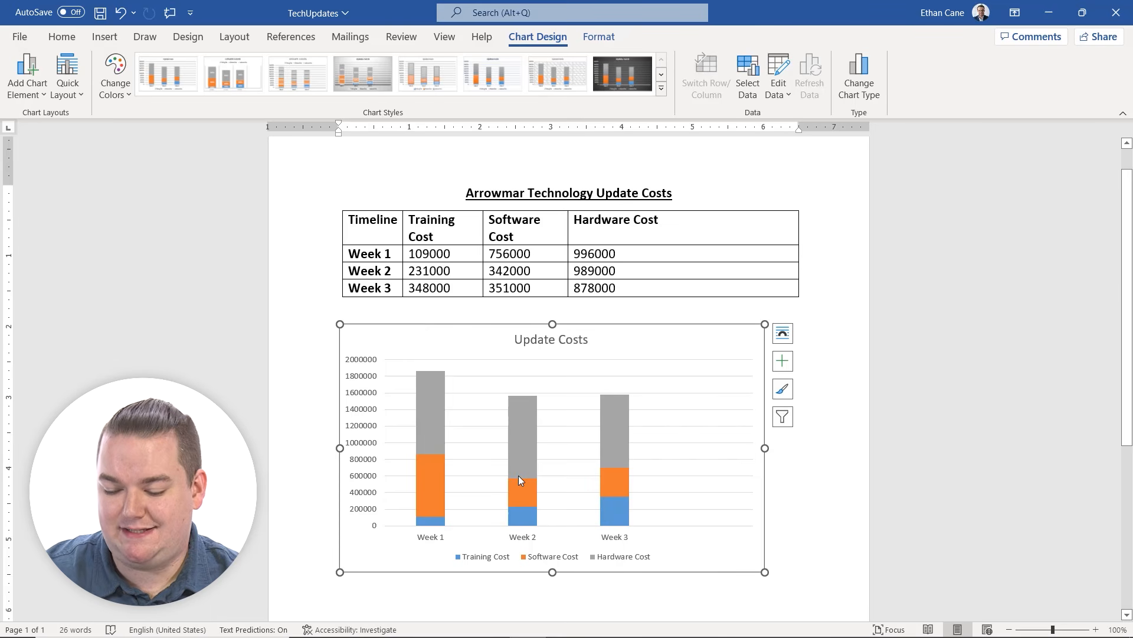
pyautogui.moveTo(518, 475)
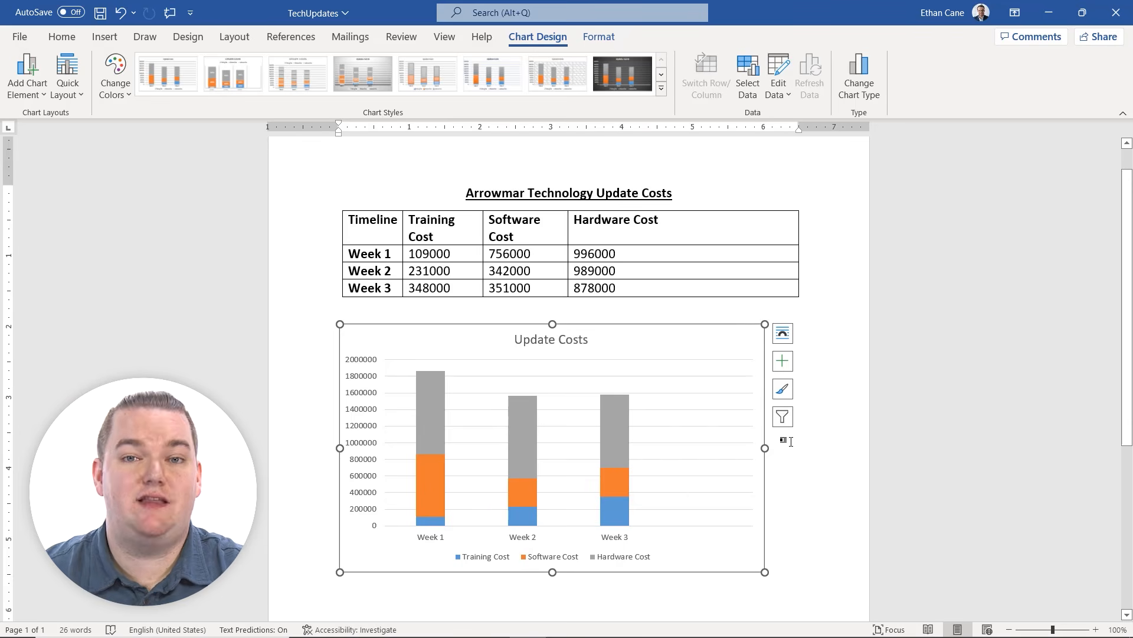
pyautogui.hotkey('alt', 'Tab')
pyautogui.hotkey('alt', 'Tab')
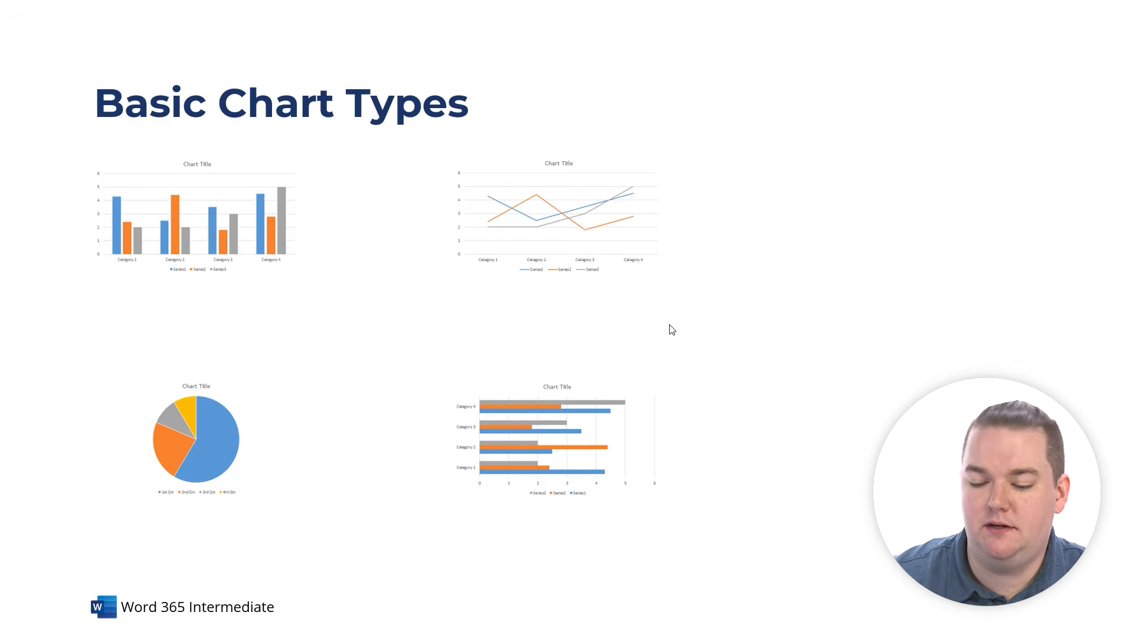
pyautogui.click(670, 325)
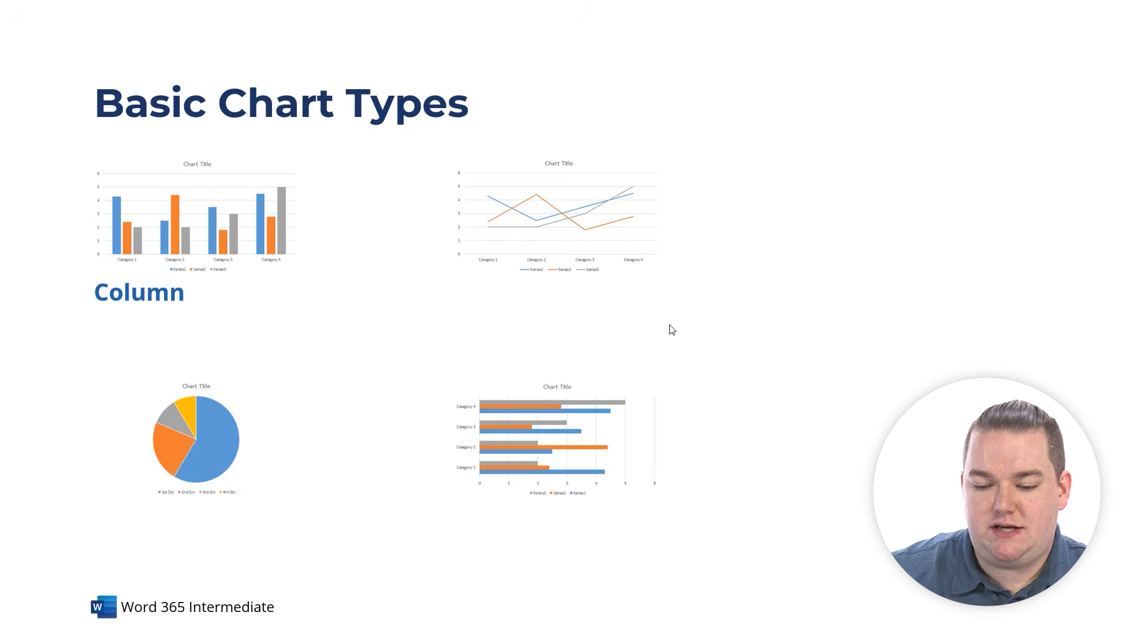
pyautogui.click(670, 325)
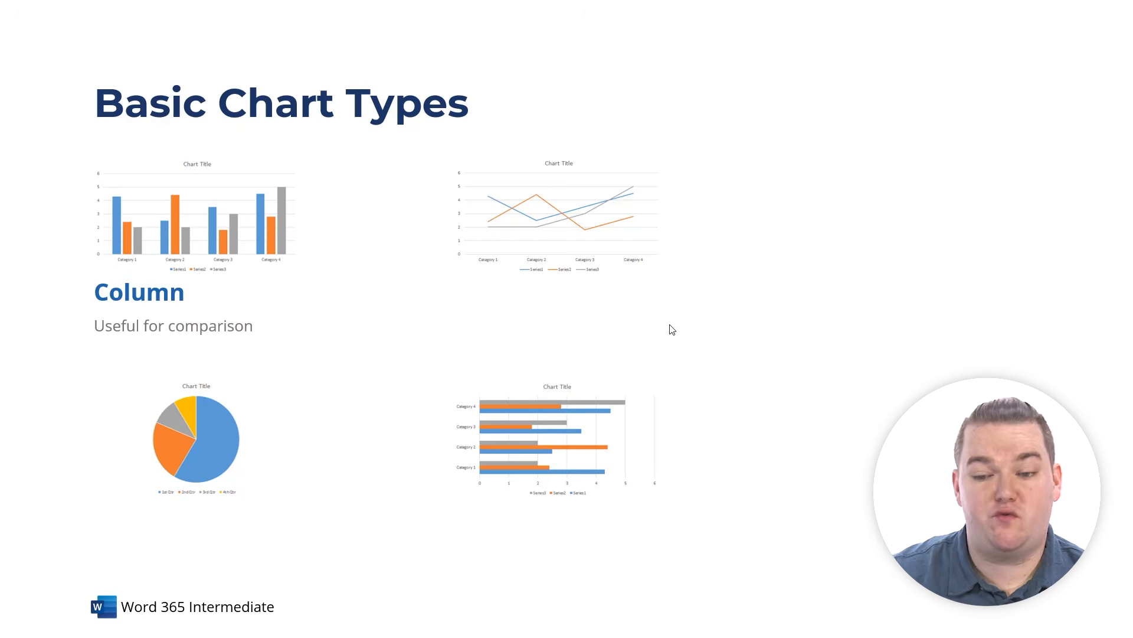
pyautogui.click(670, 325)
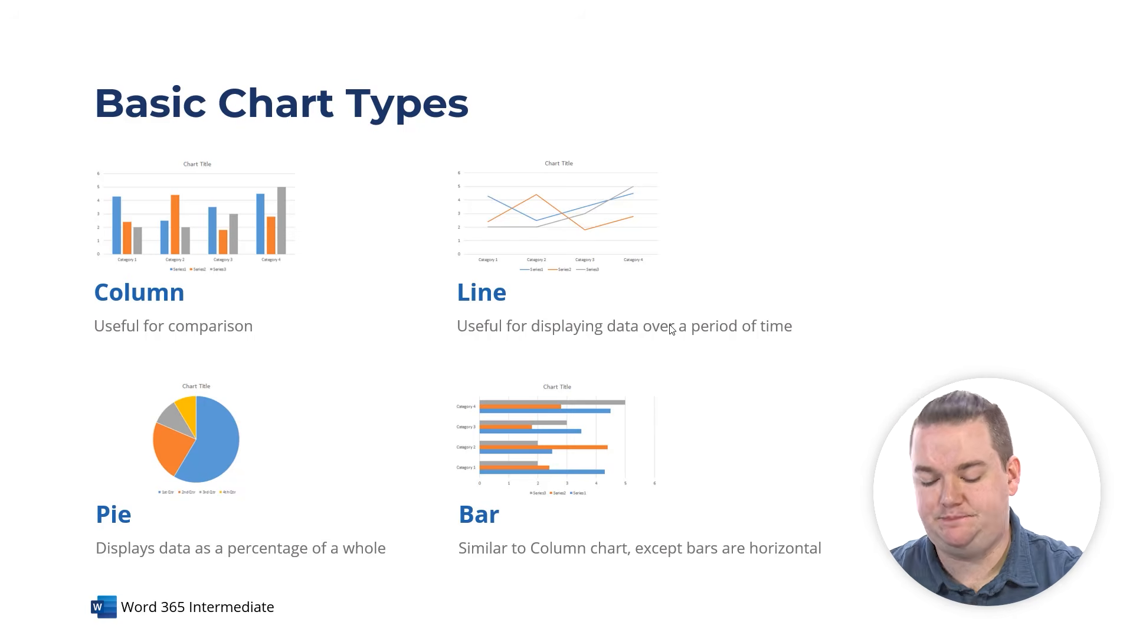
pyautogui.hotkey('alt', 'Tab')
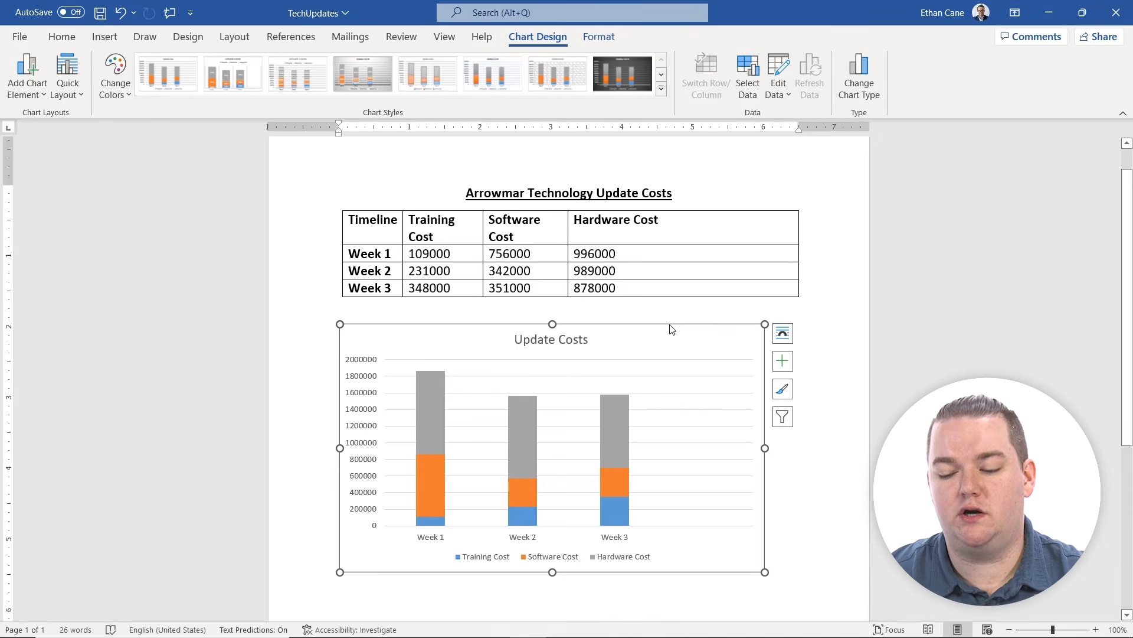